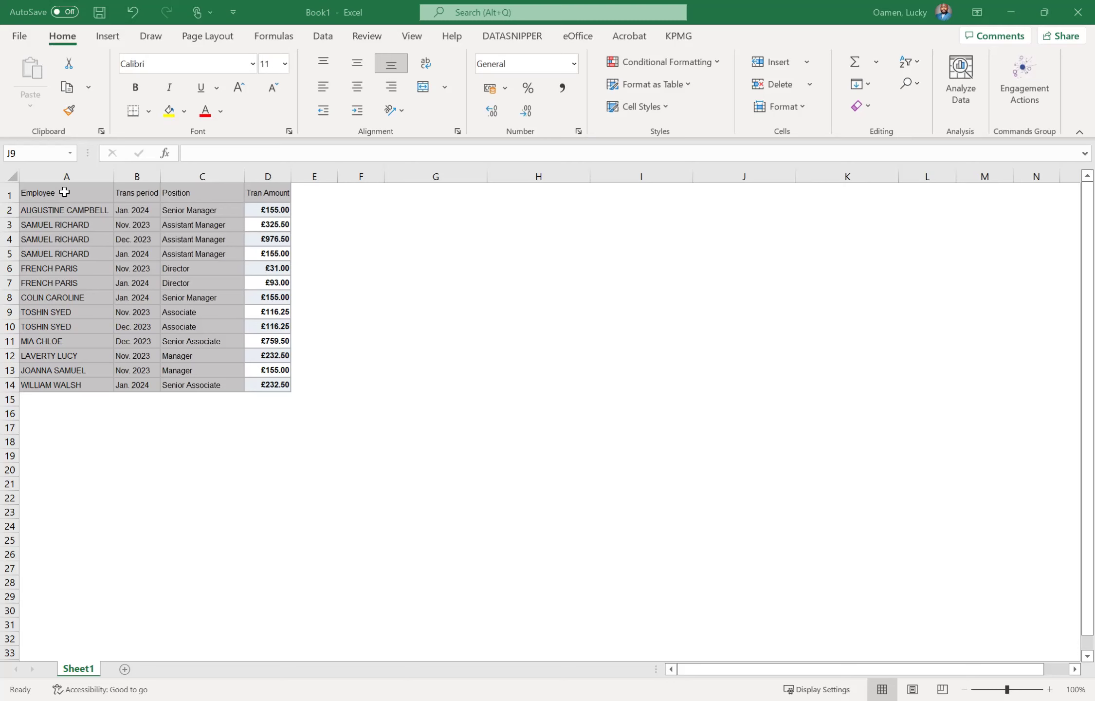
Insert a PivotTable from the data in A1:D14, placed on the existing worksheet at cell G1
left_click_drag(64, 192, 259, 384)
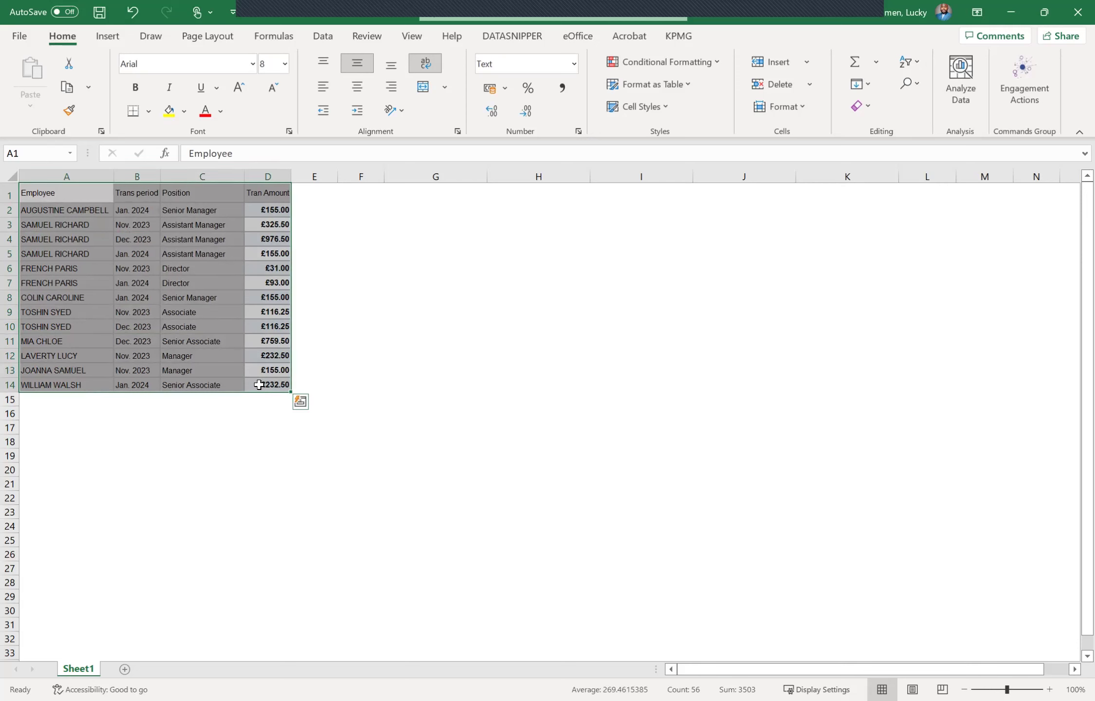
left_click(108, 37)
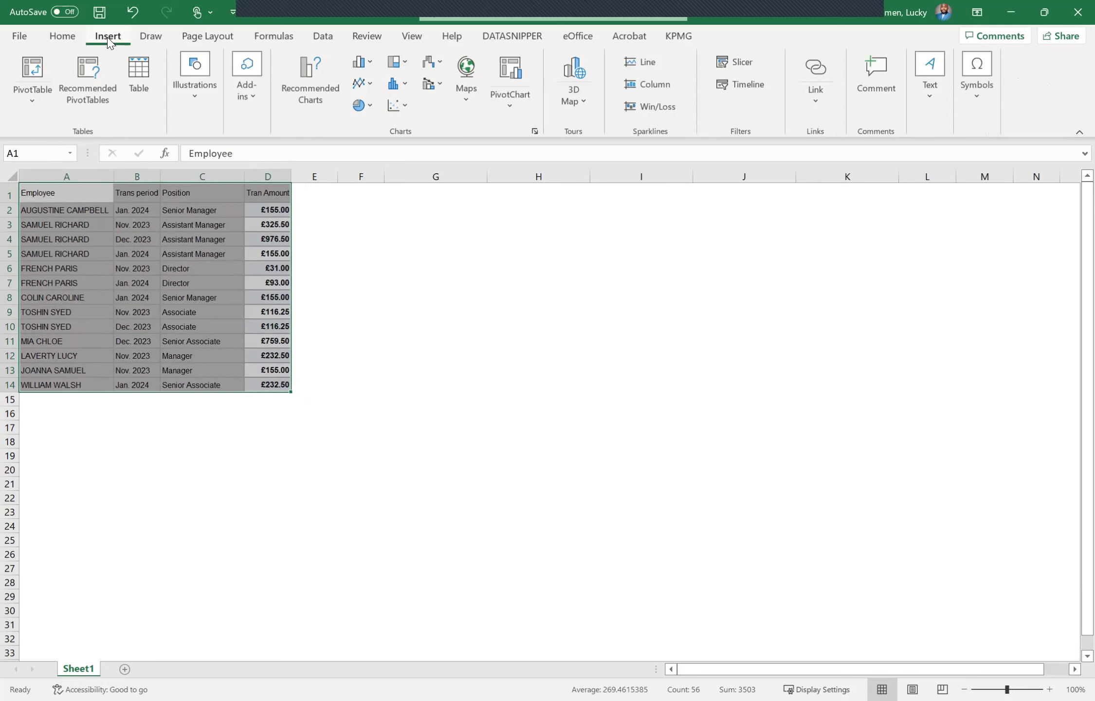
left_click(33, 73)
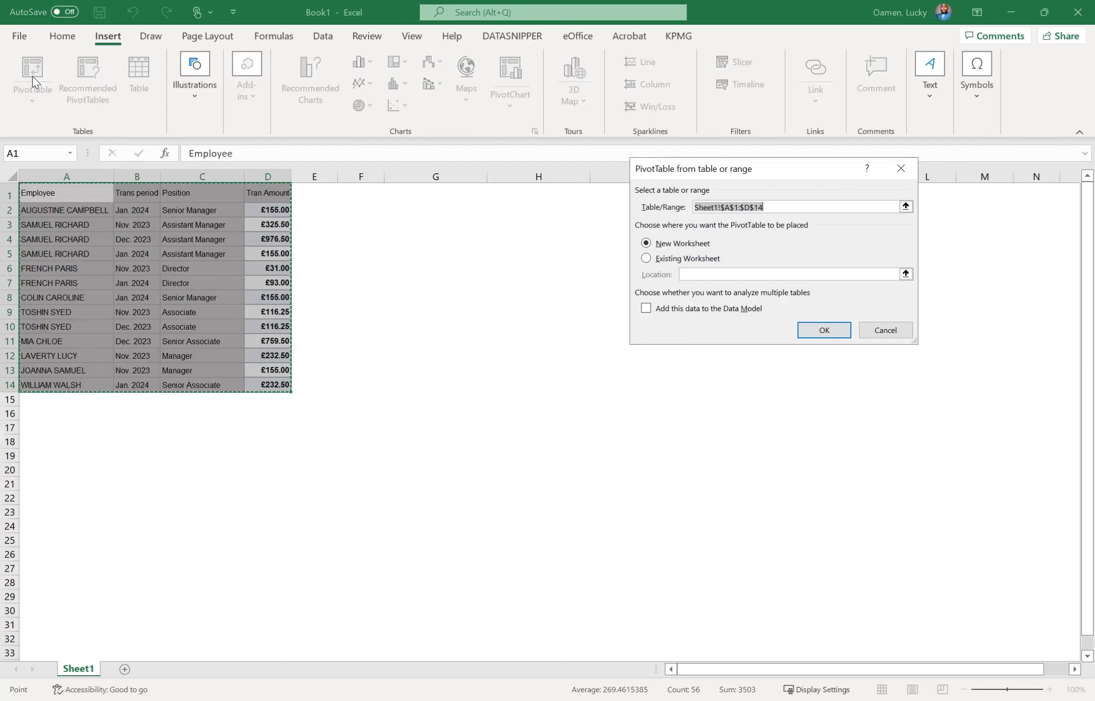
left_click(646, 259)
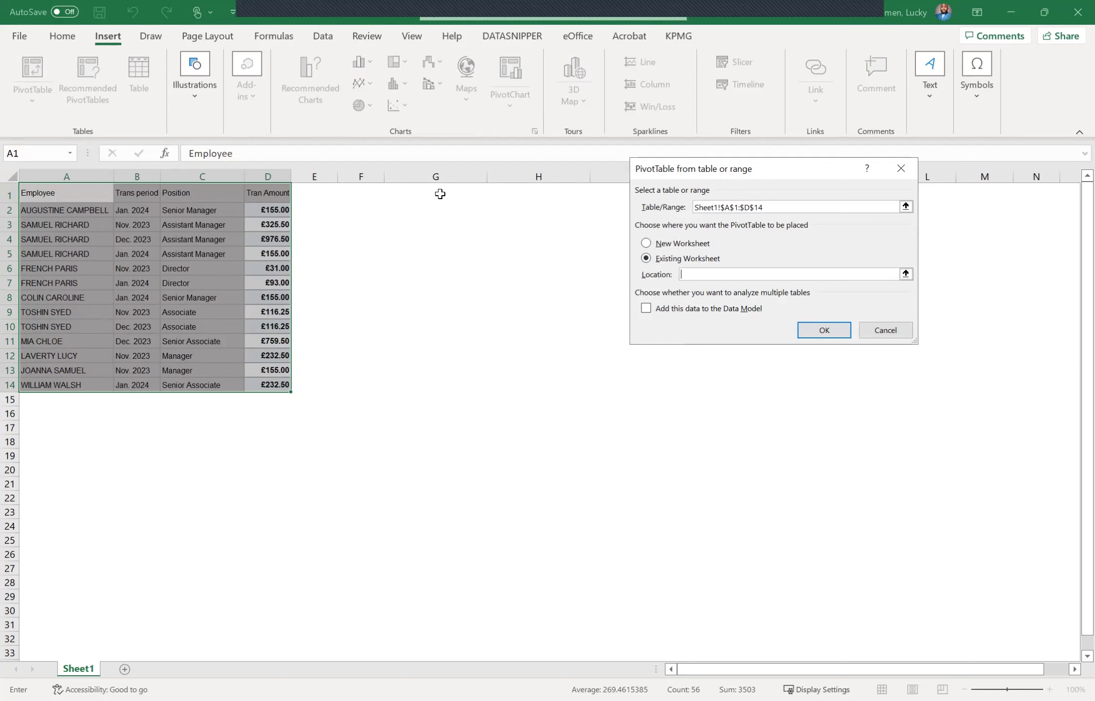
left_click(440, 194)
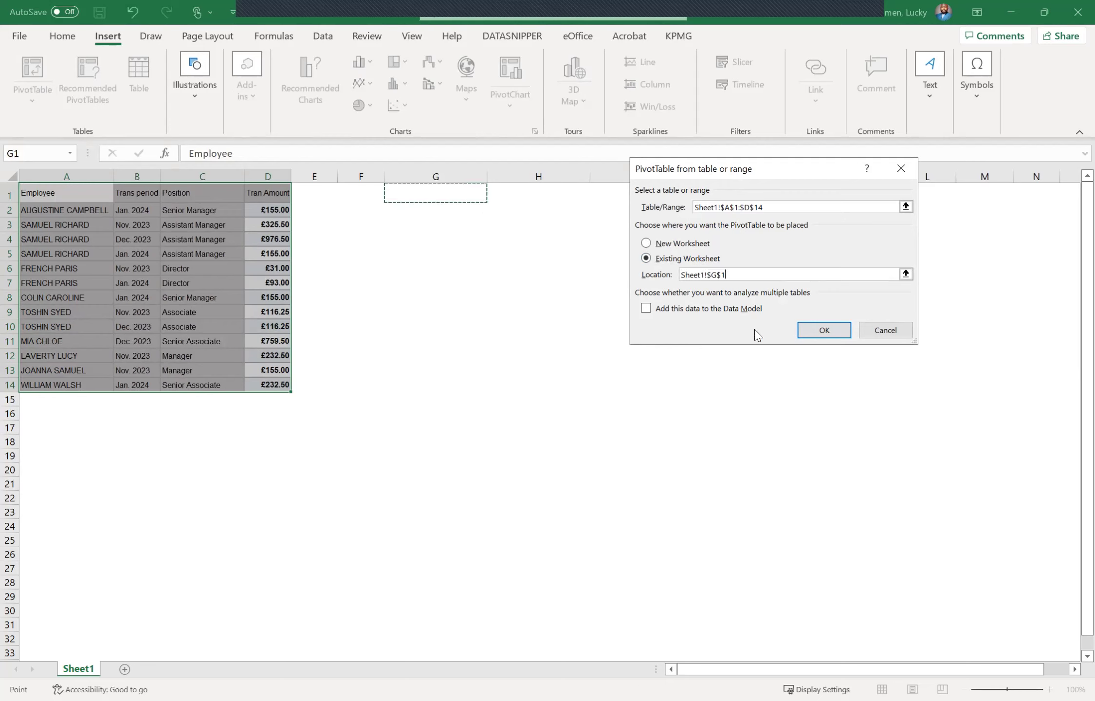
left_click(822, 331)
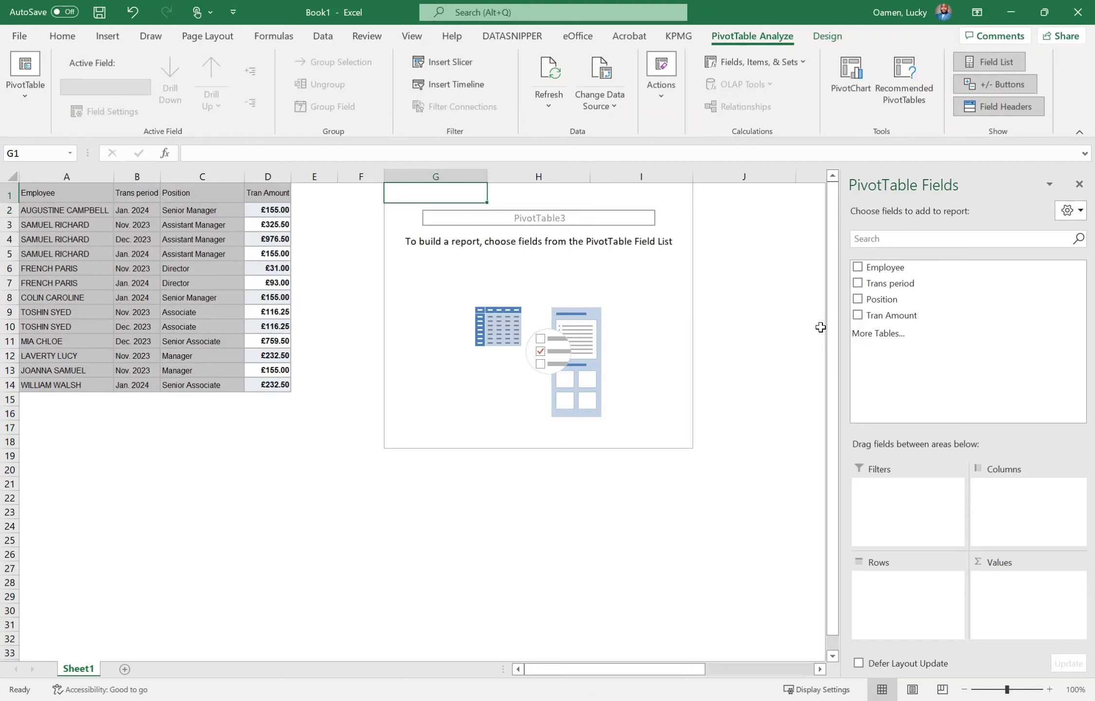
Add Employee as the row field and Tran Amount as the summed value of the pivot table
left_click(857, 267)
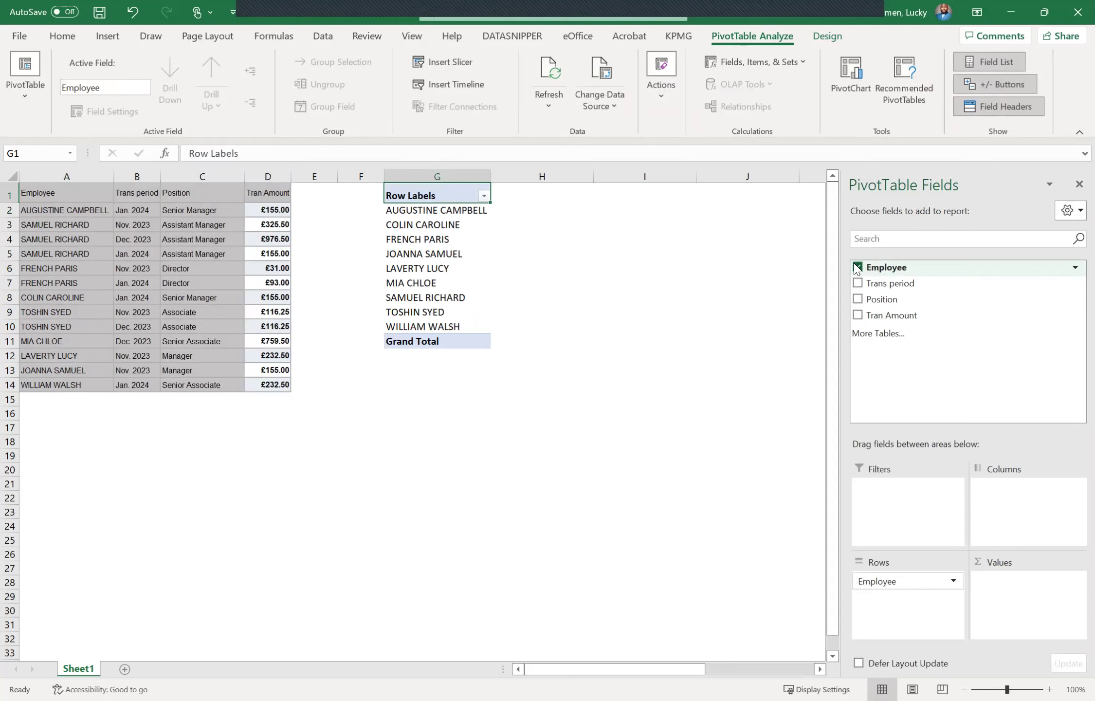
left_click(858, 315)
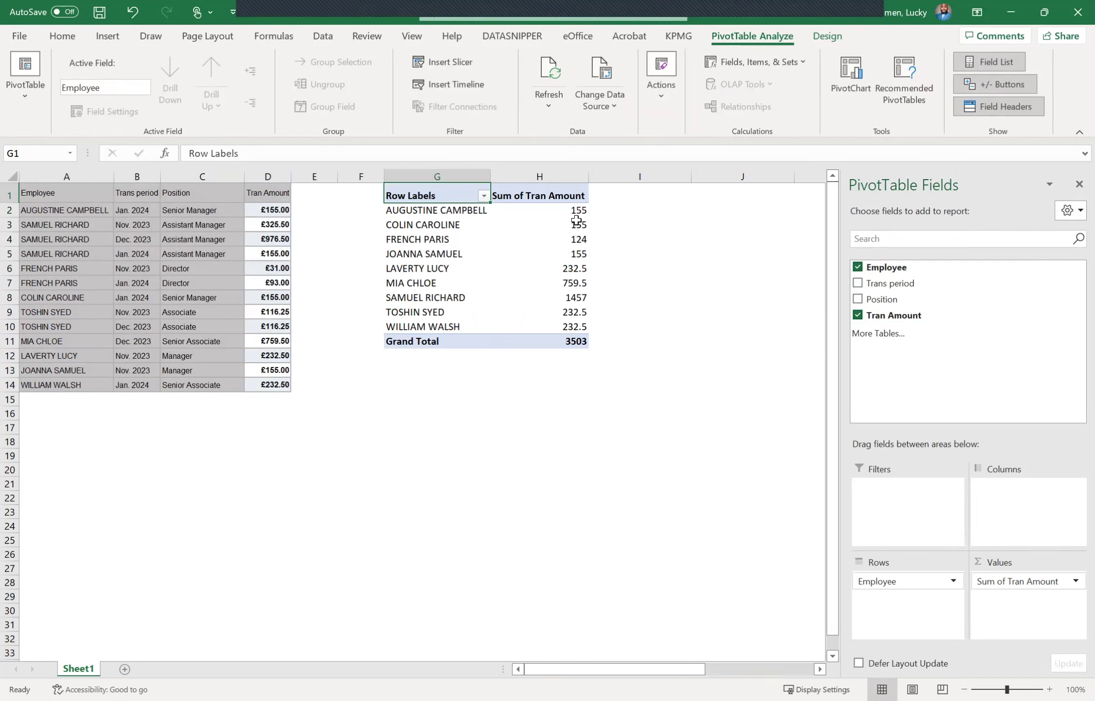
mouse_move(576, 220)
Copy the whole employee pivot table and paste the duplicate at cell G15
left_click_drag(432, 192, 540, 341)
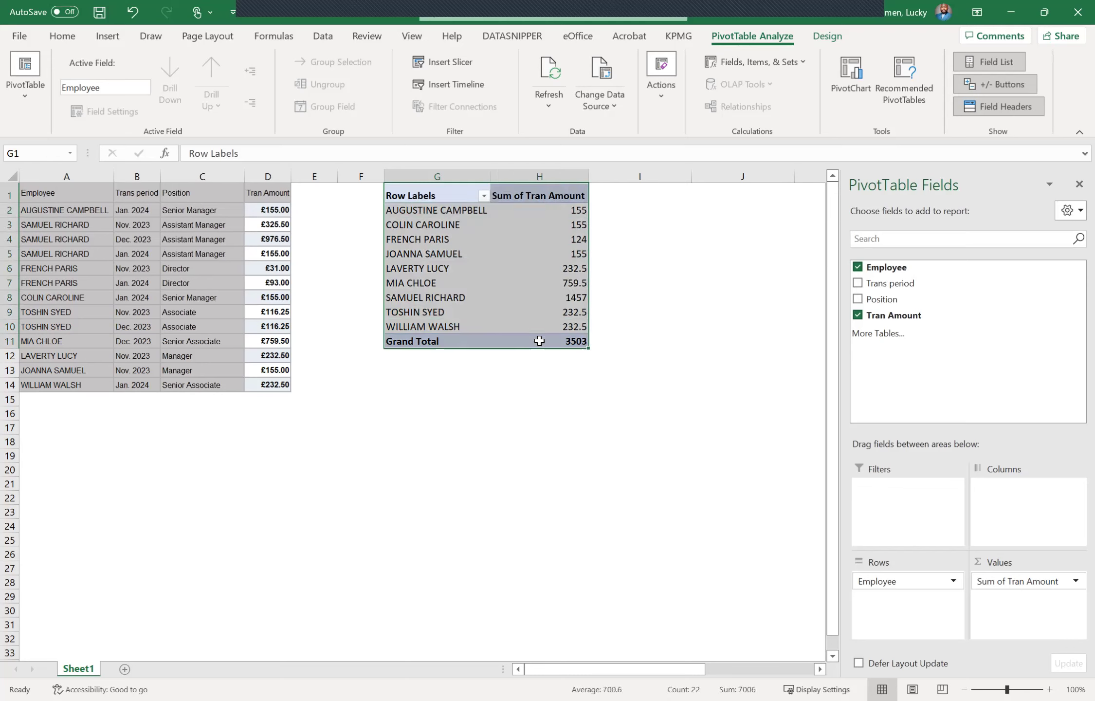
key("ctrl+c")
left_click(408, 398)
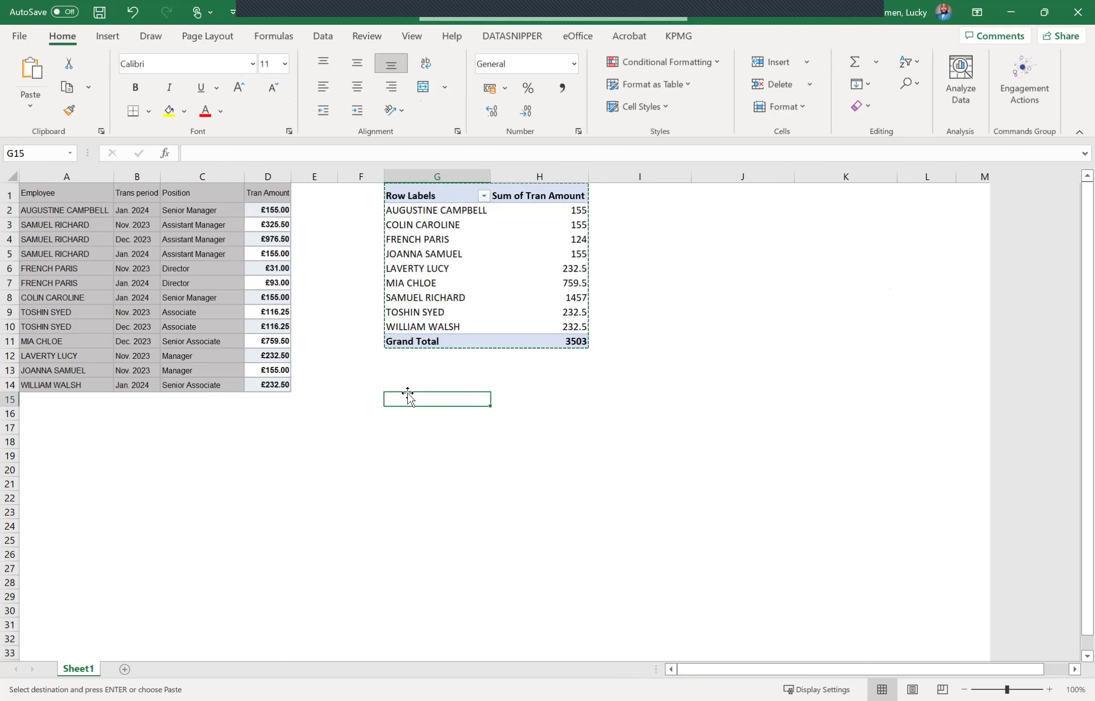
key("ctrl+v")
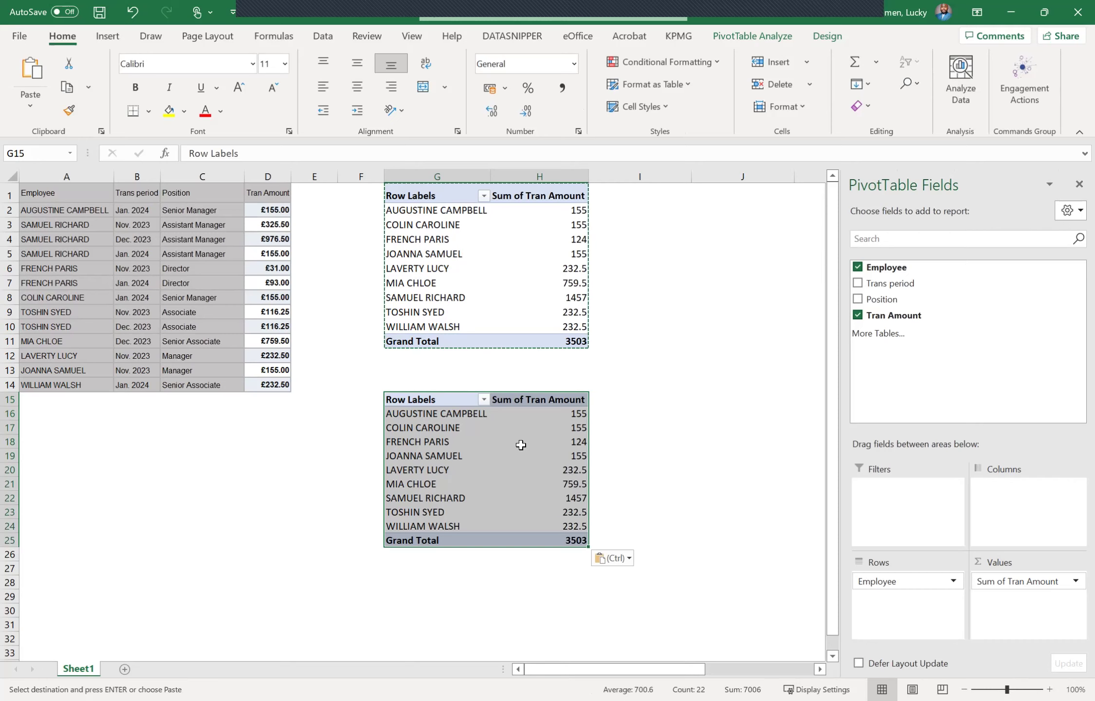
Replace Employee with Position as the row field of the pivot table at G15
mouse_move(520, 444)
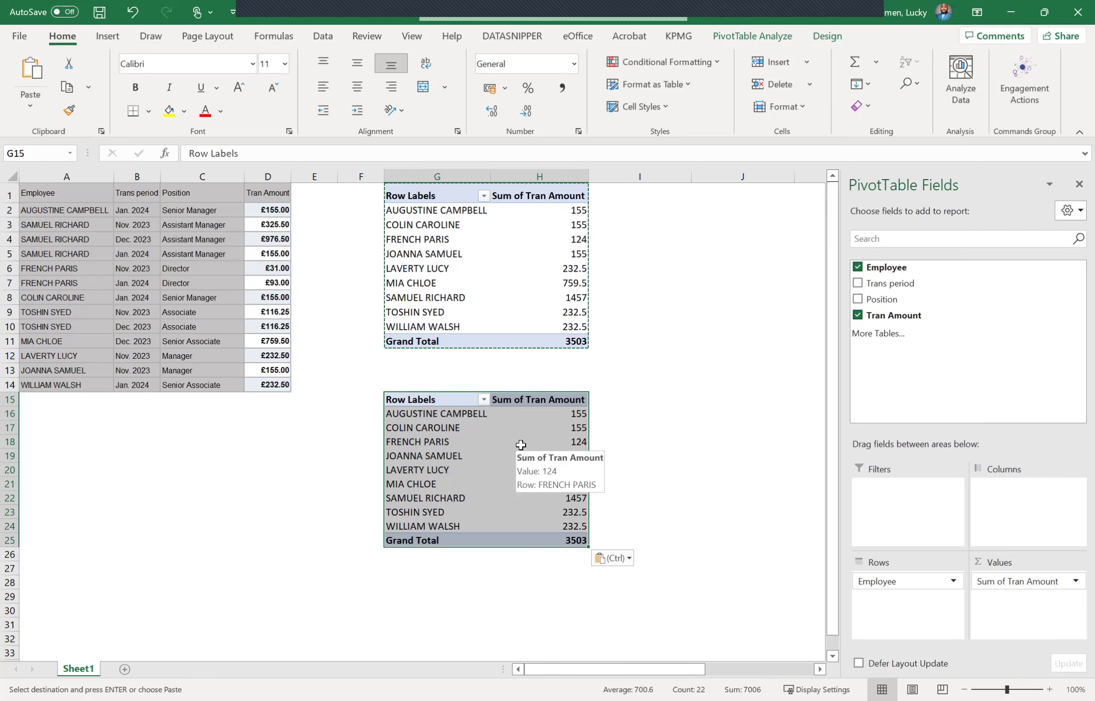
left_click(858, 268)
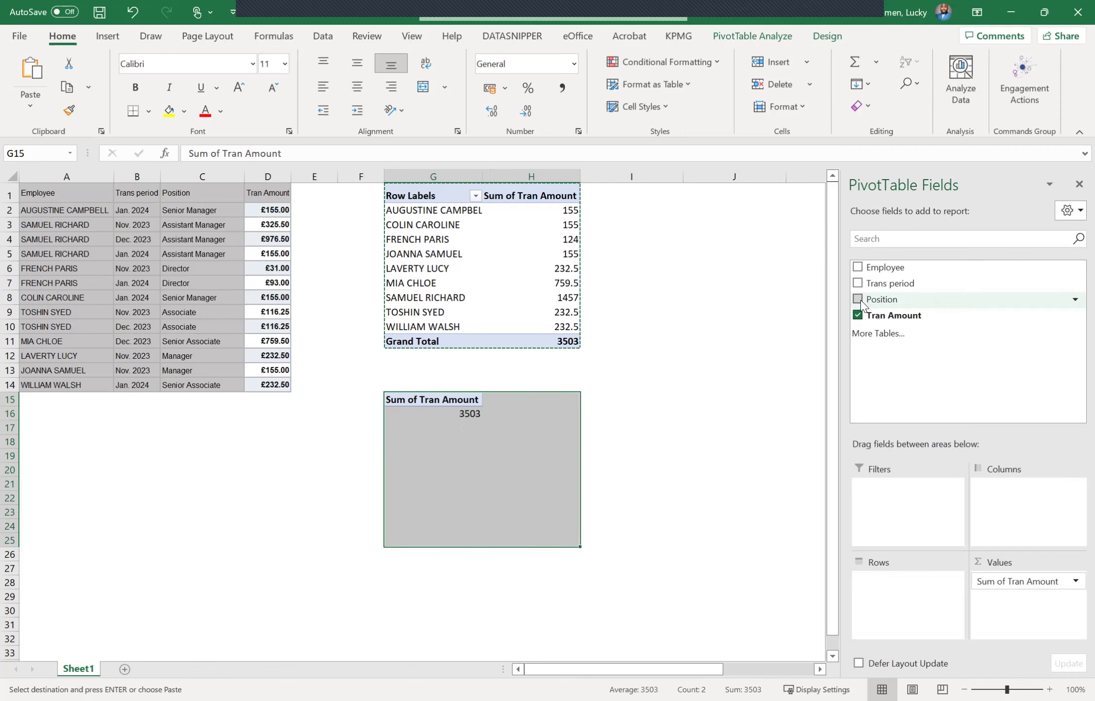
left_click(859, 301)
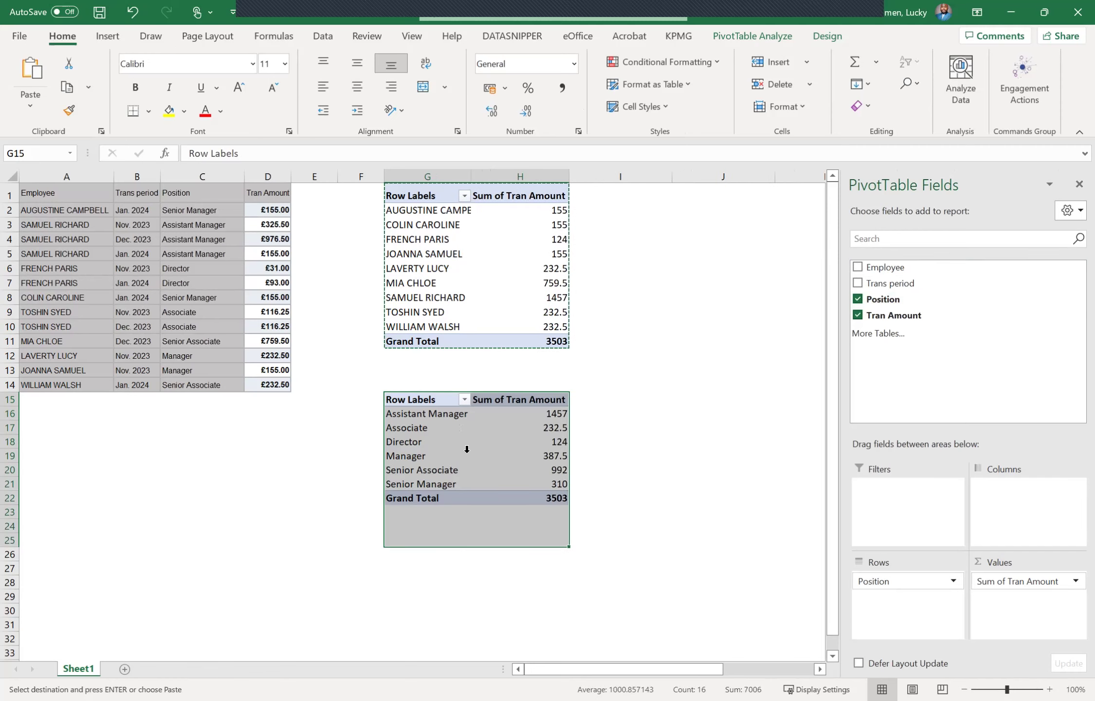
left_click(403, 414)
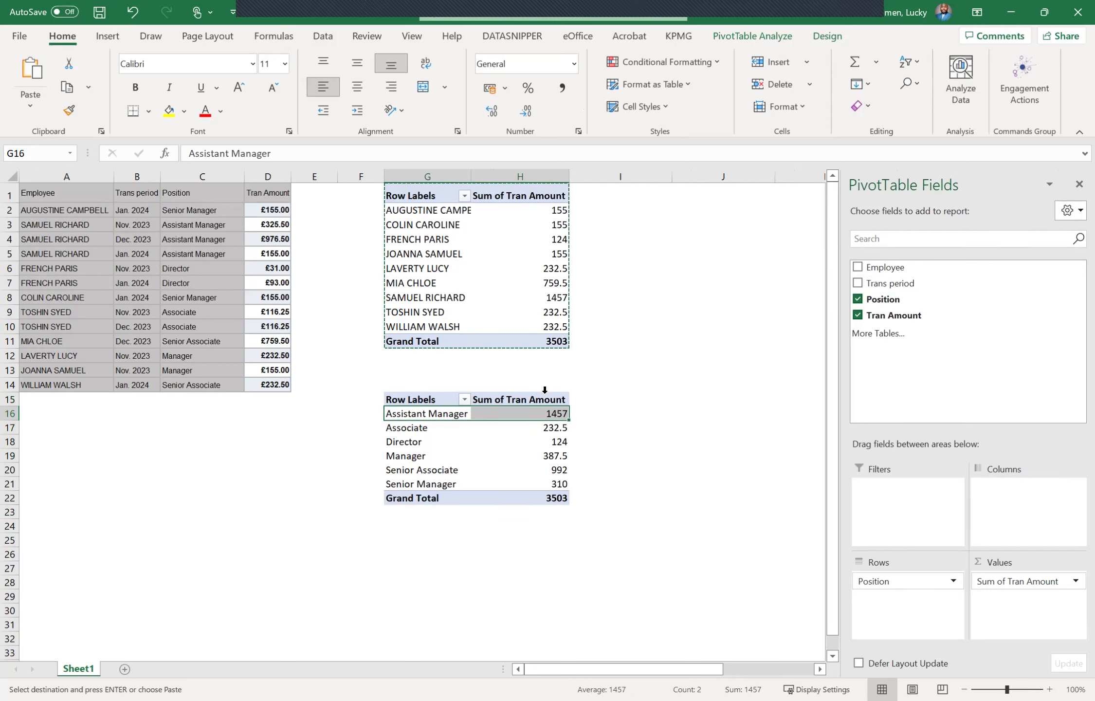
left_click(544, 390)
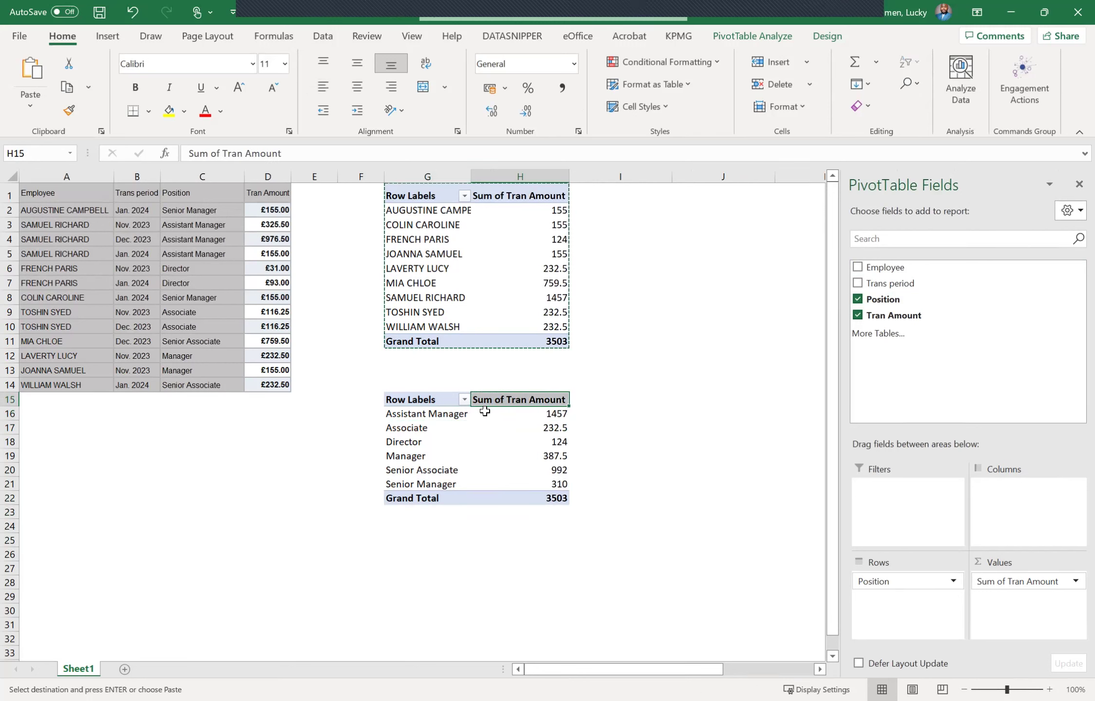
mouse_move(484, 411)
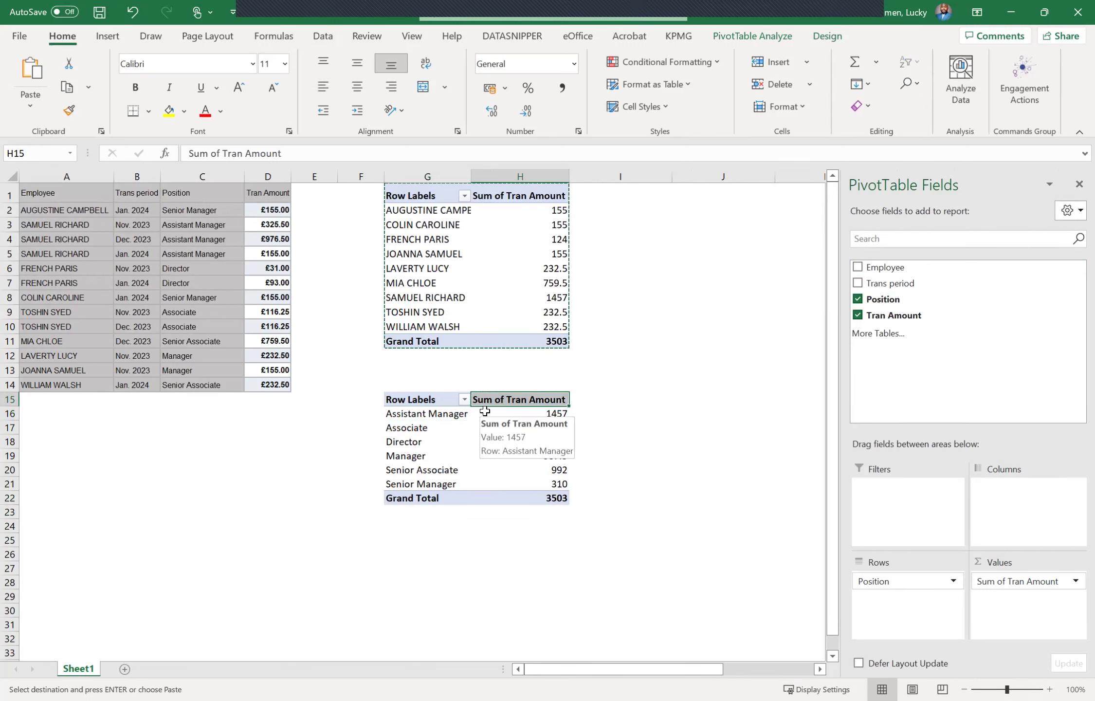
Copy the Position pivot table and paste the duplicate at cell G25
left_click_drag(432, 400, 514, 499)
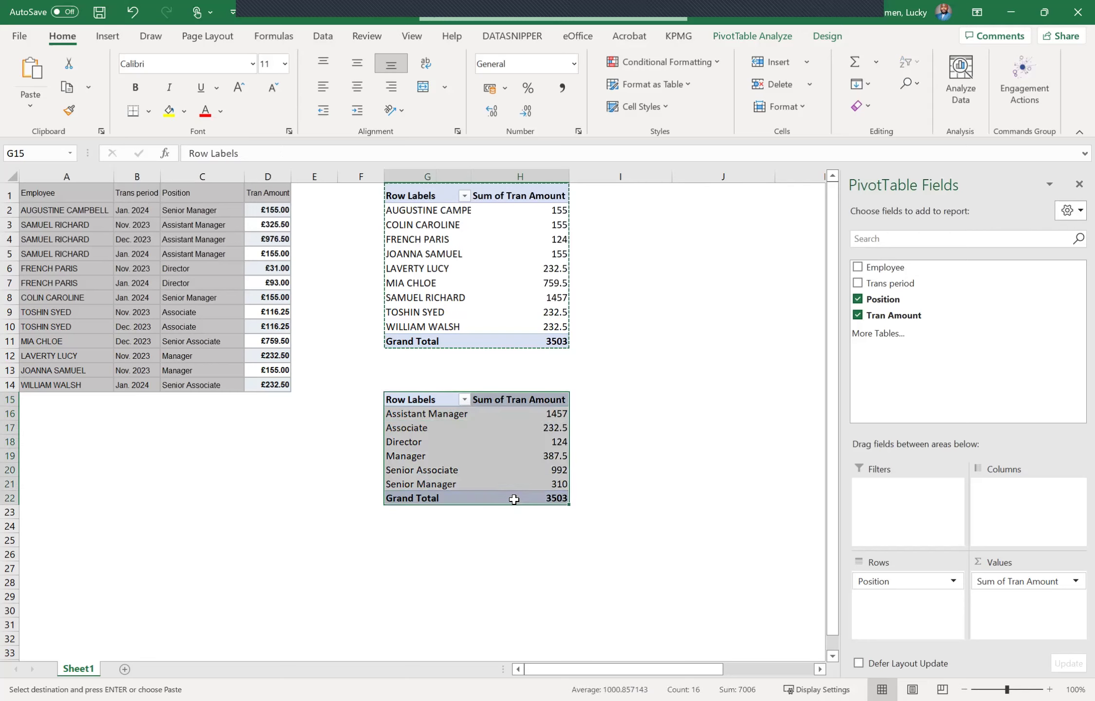
left_click(395, 538)
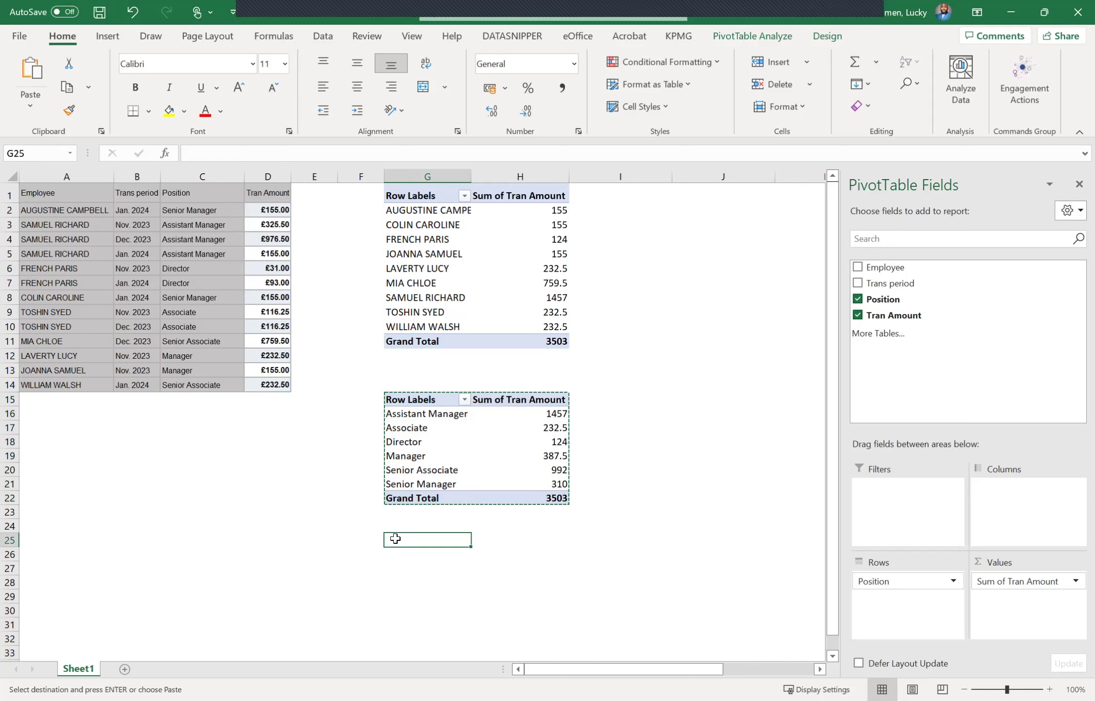
key("ctrl+v")
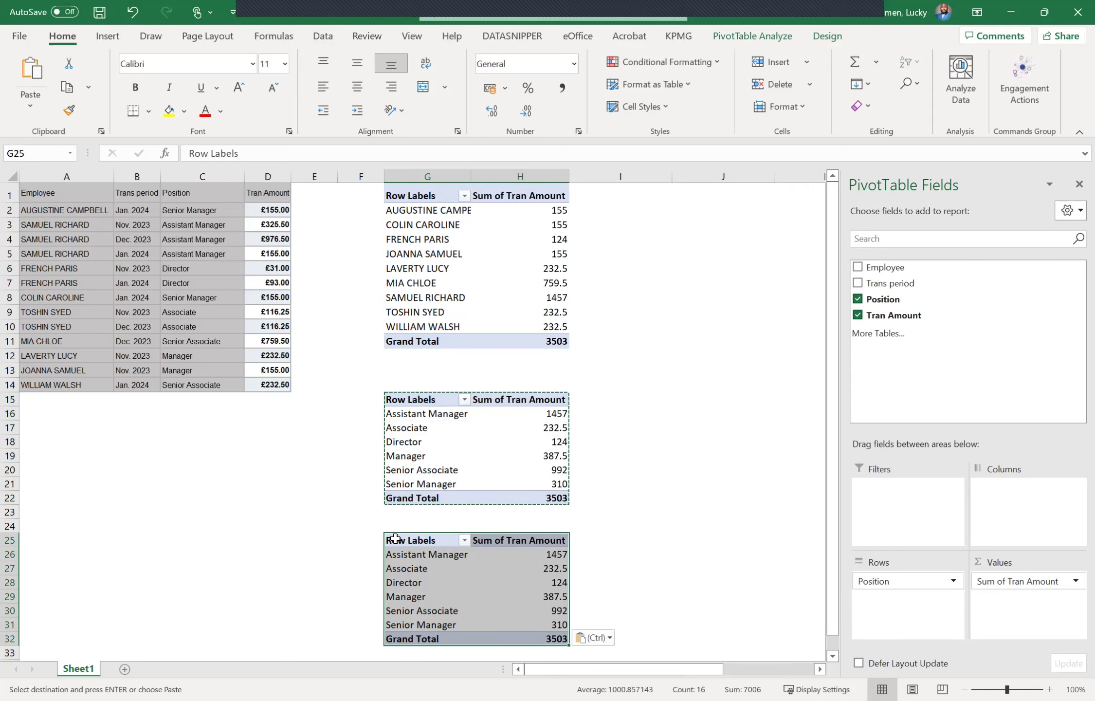
Replace Position with Trans period as the row field of the pivot table at G25
left_click(857, 299)
left_click(858, 283)
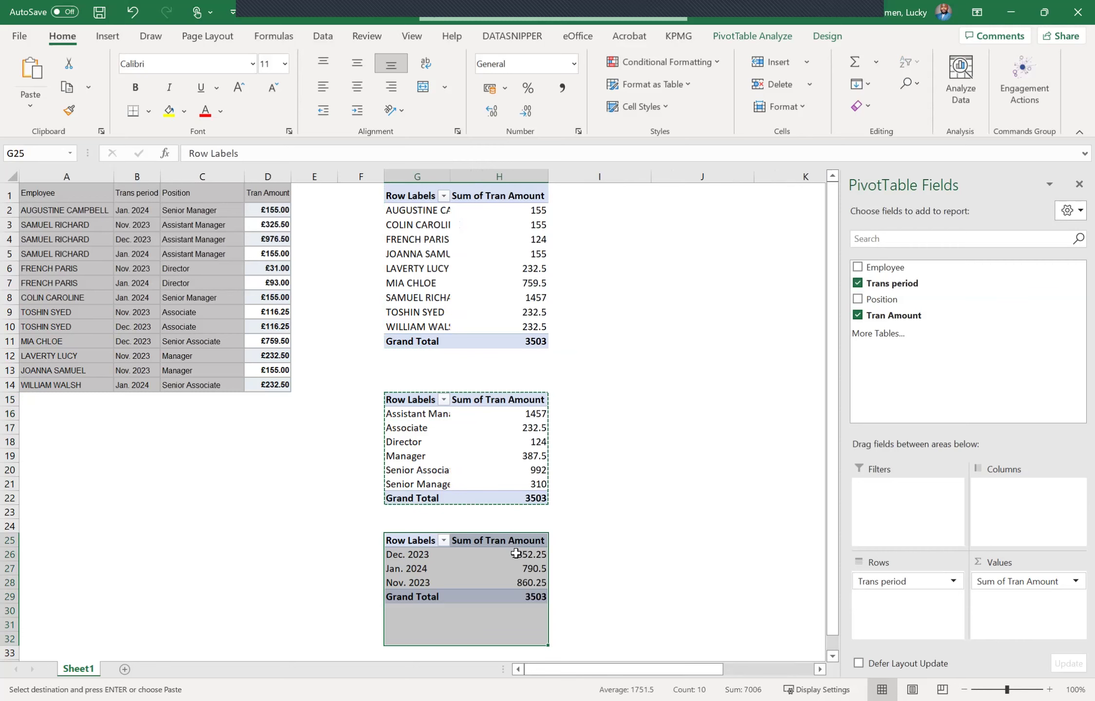
mouse_move(518, 559)
left_click(535, 584)
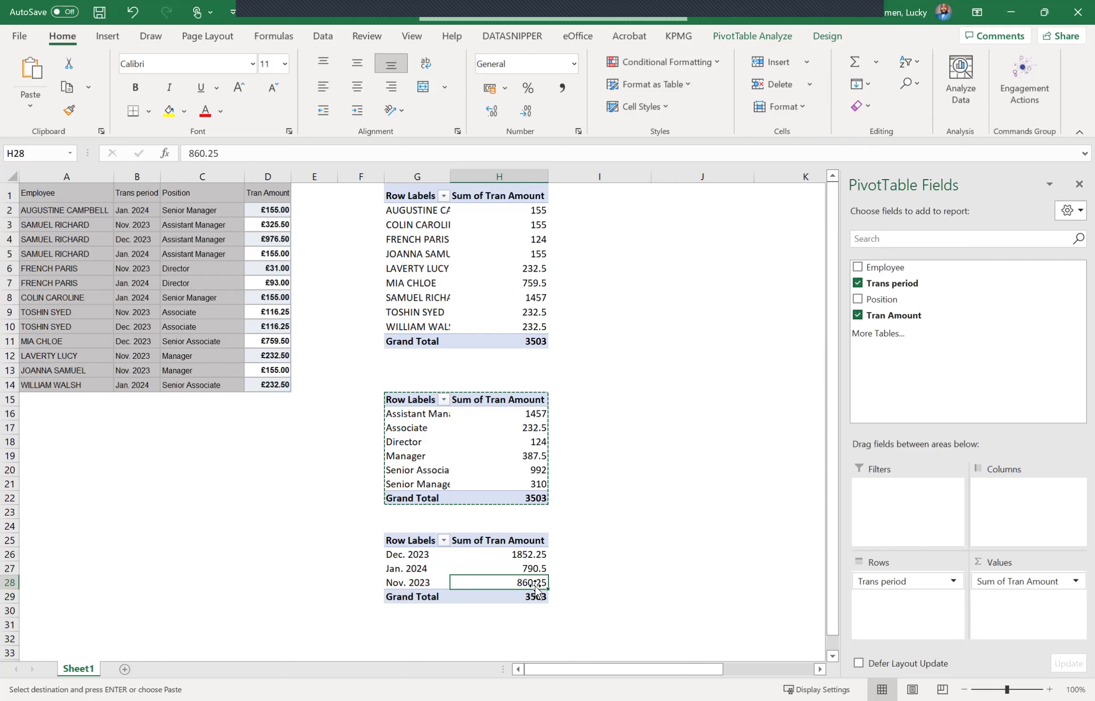
Widen column G to fit the full row labels and close the PivotTable field list
left_click_drag(451, 173, 506, 176)
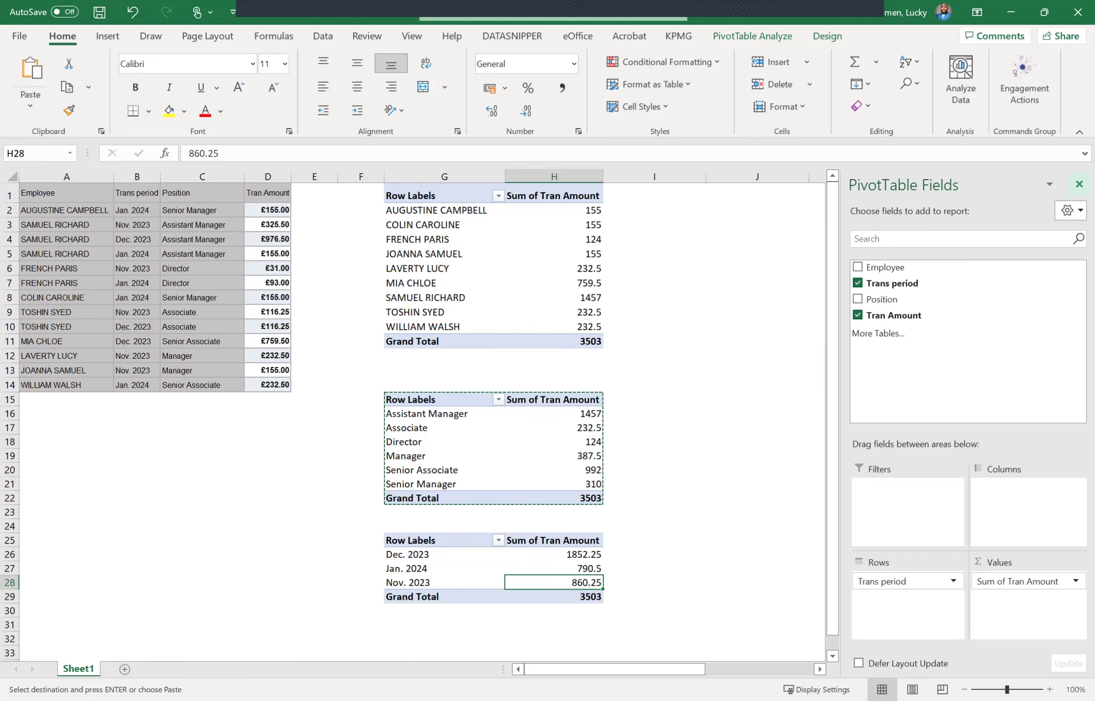
left_click(1080, 184)
scroll(776, 299, "right", 3)
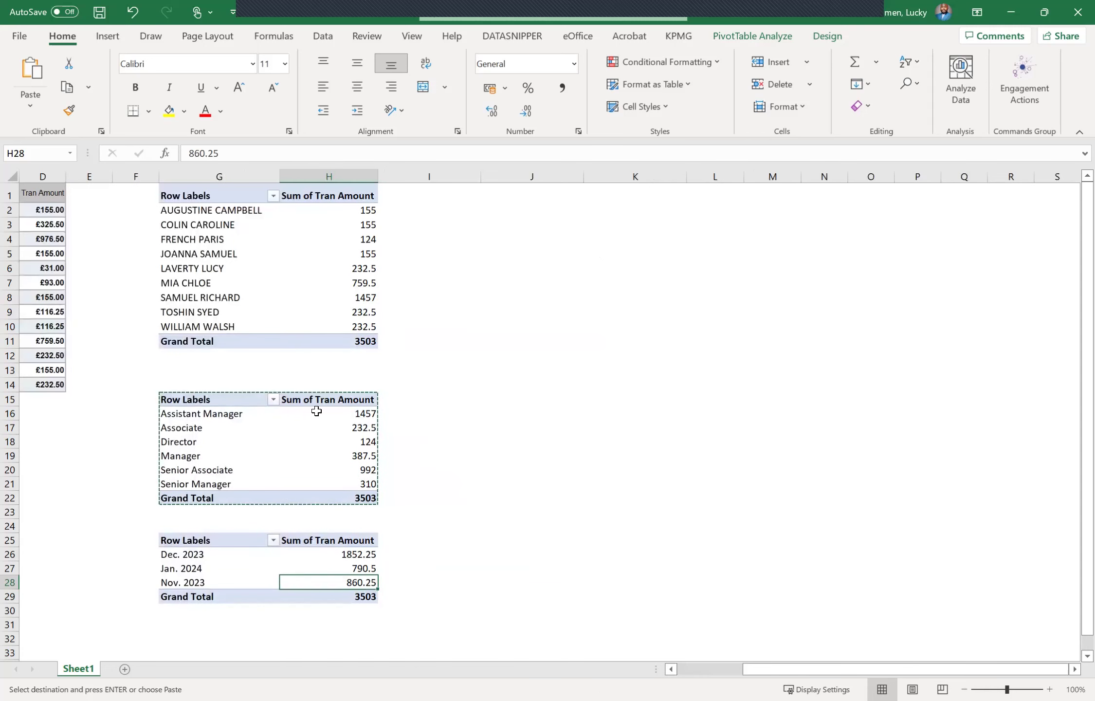
Insert a Clustered Column chart from the Trans period pivot table in G25:H29
left_click(187, 541)
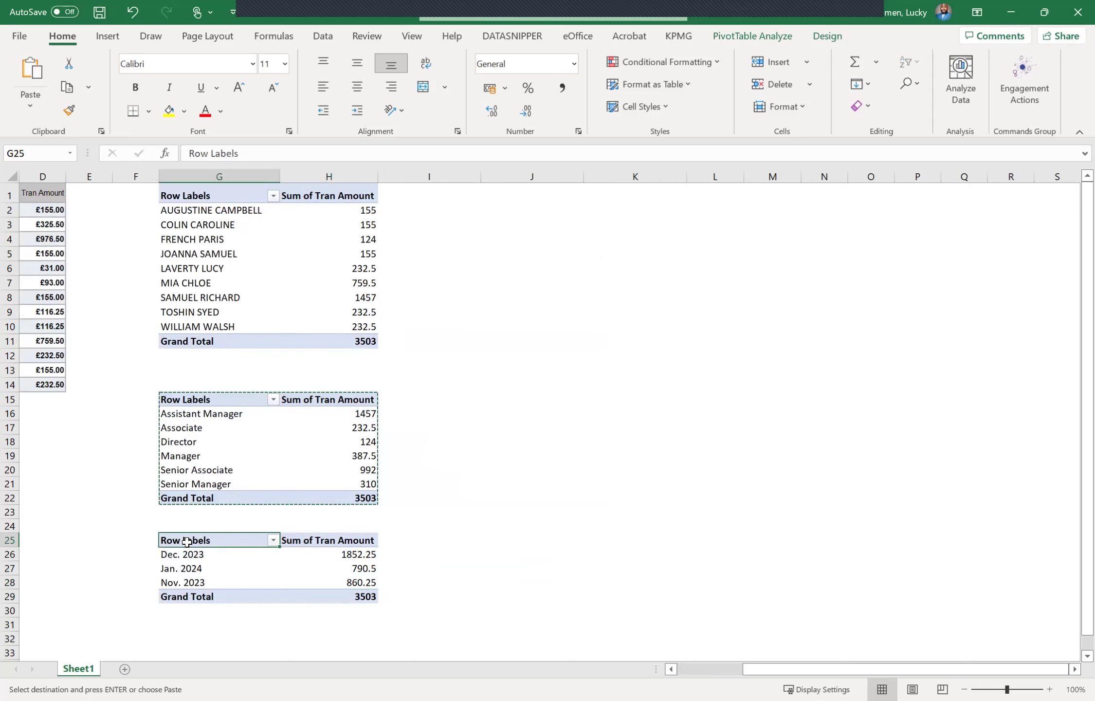
left_click_drag(188, 542, 328, 596)
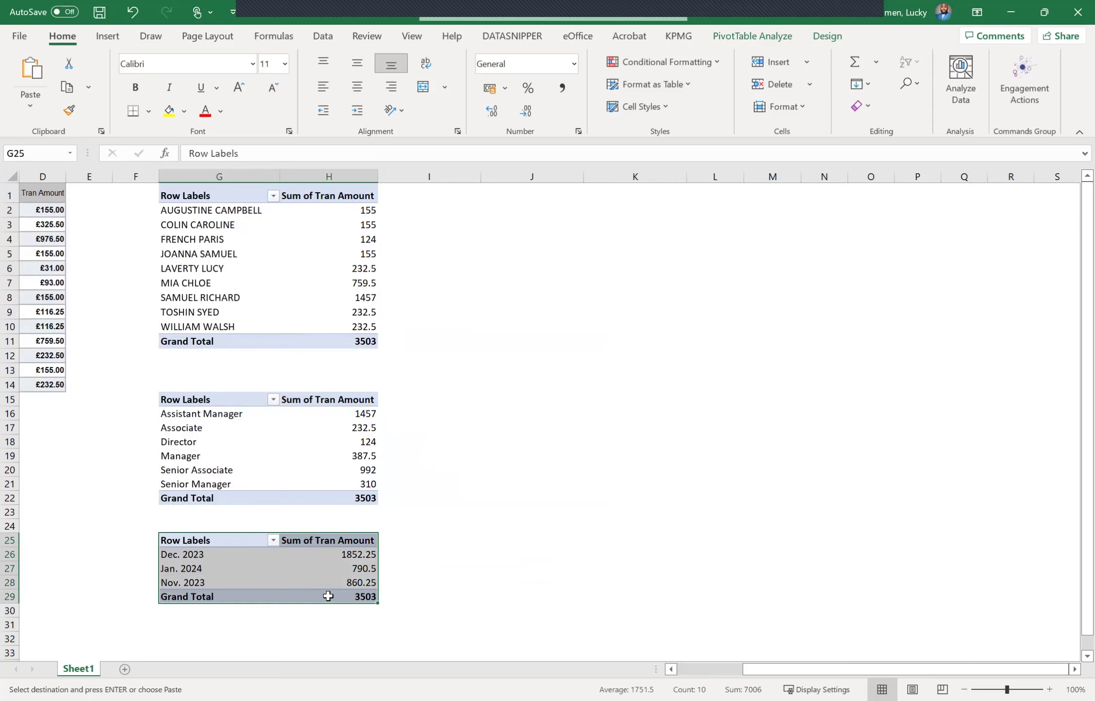
left_click(107, 38)
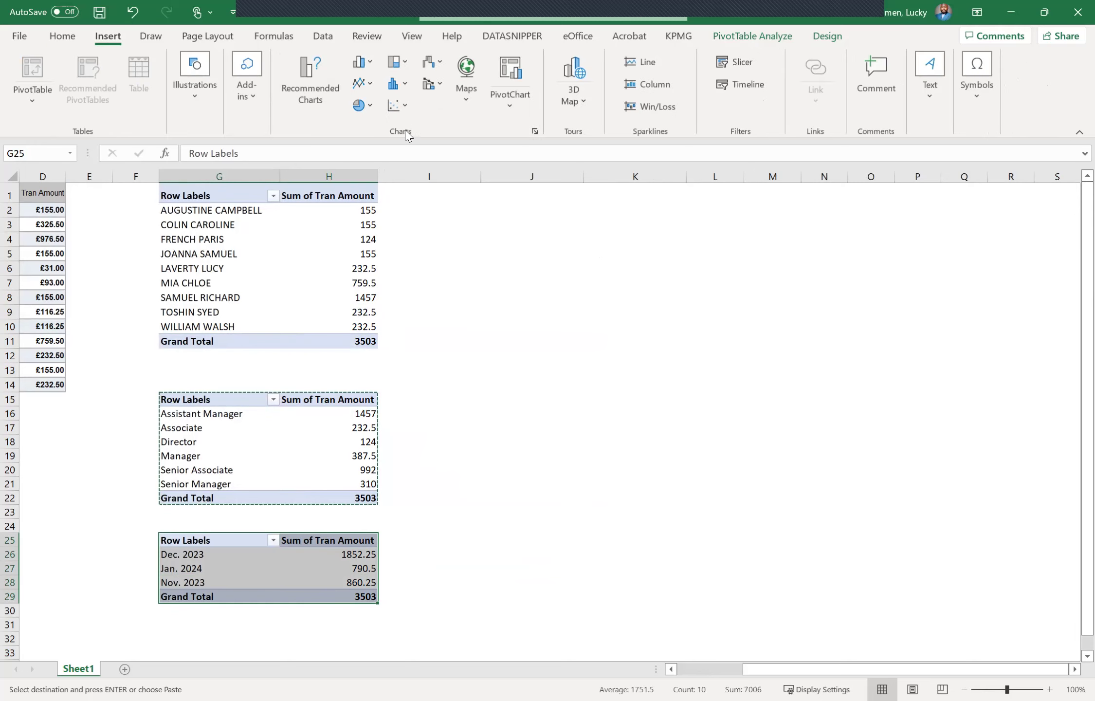
left_click(317, 86)
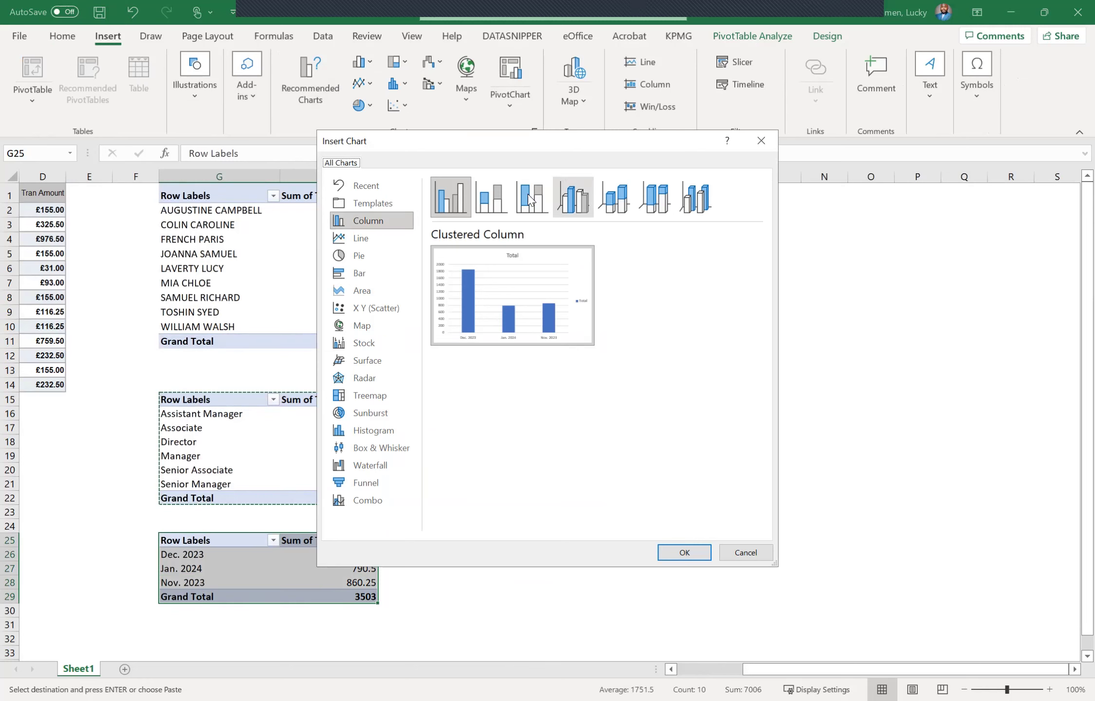
left_click(358, 258)
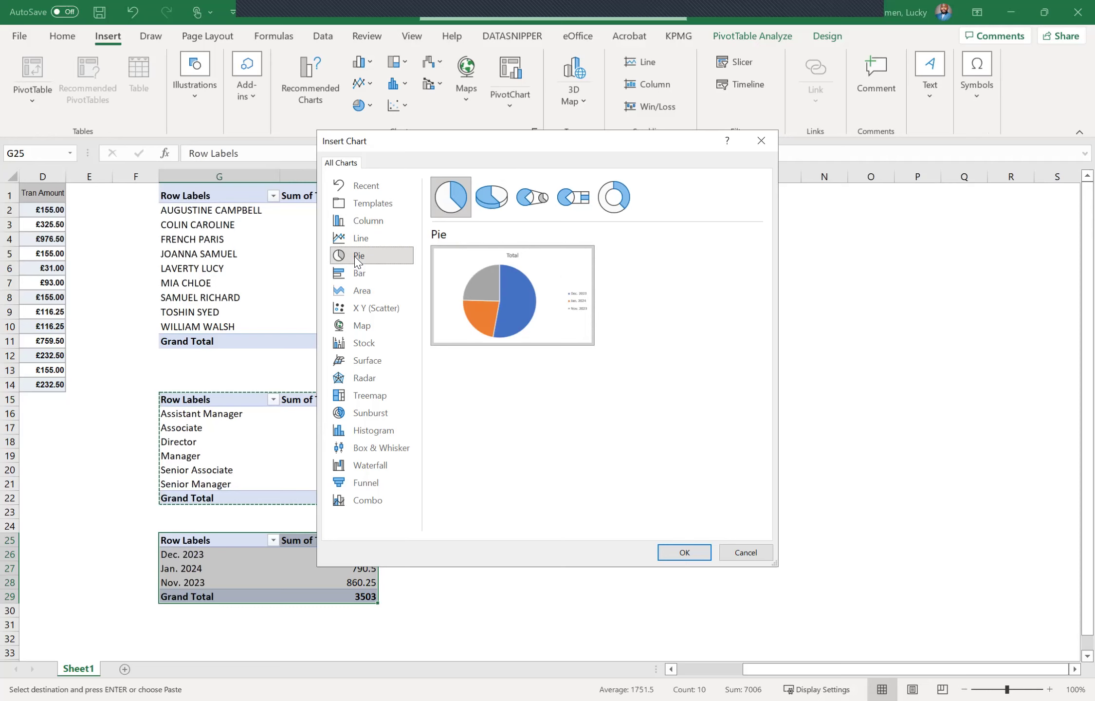
left_click(369, 223)
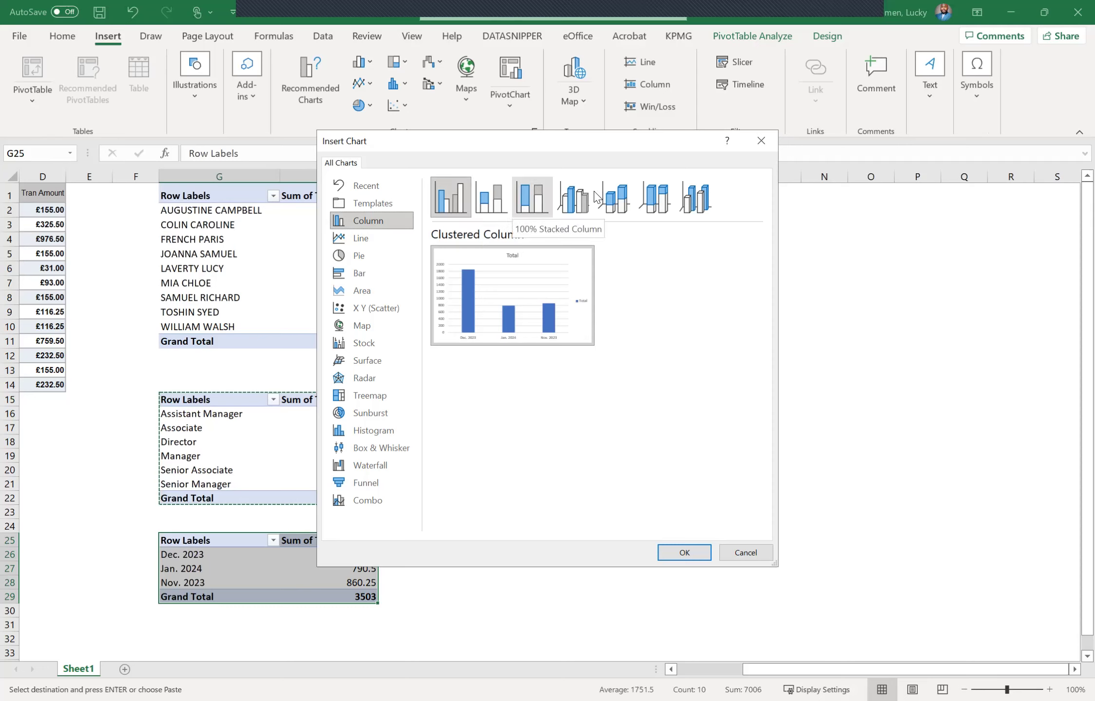
left_click(614, 197)
left_click(432, 196)
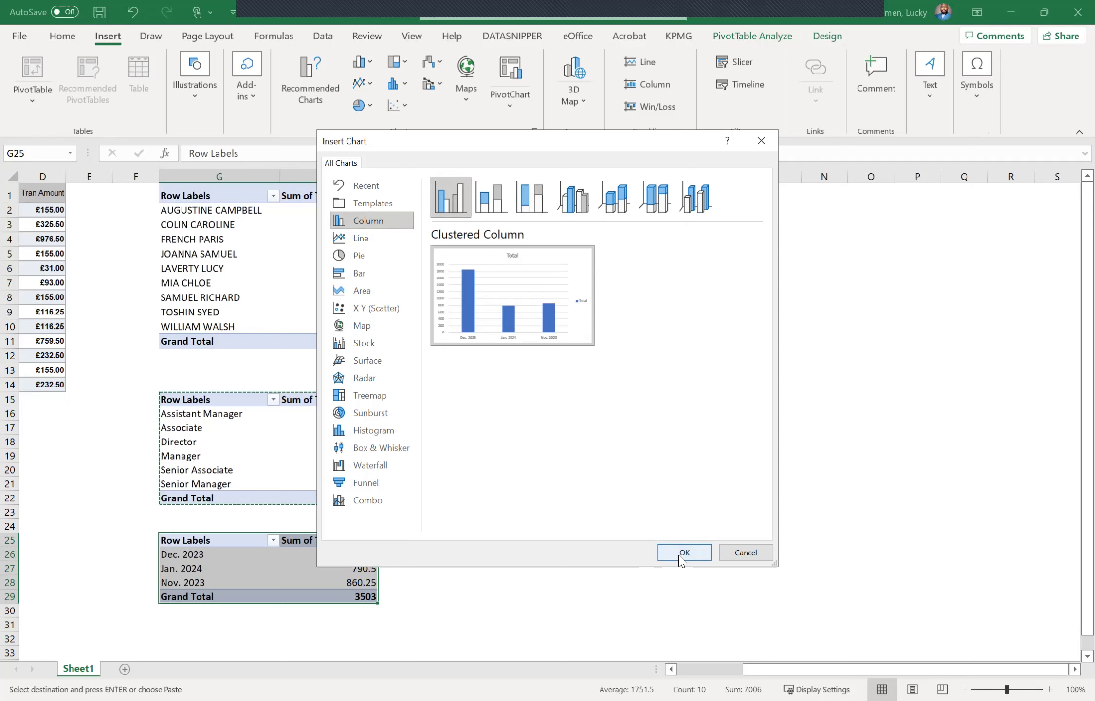
left_click(663, 553)
Move the column chart directly beside the Trans period pivot table, starting around row 25
left_click_drag(514, 518, 555, 672)
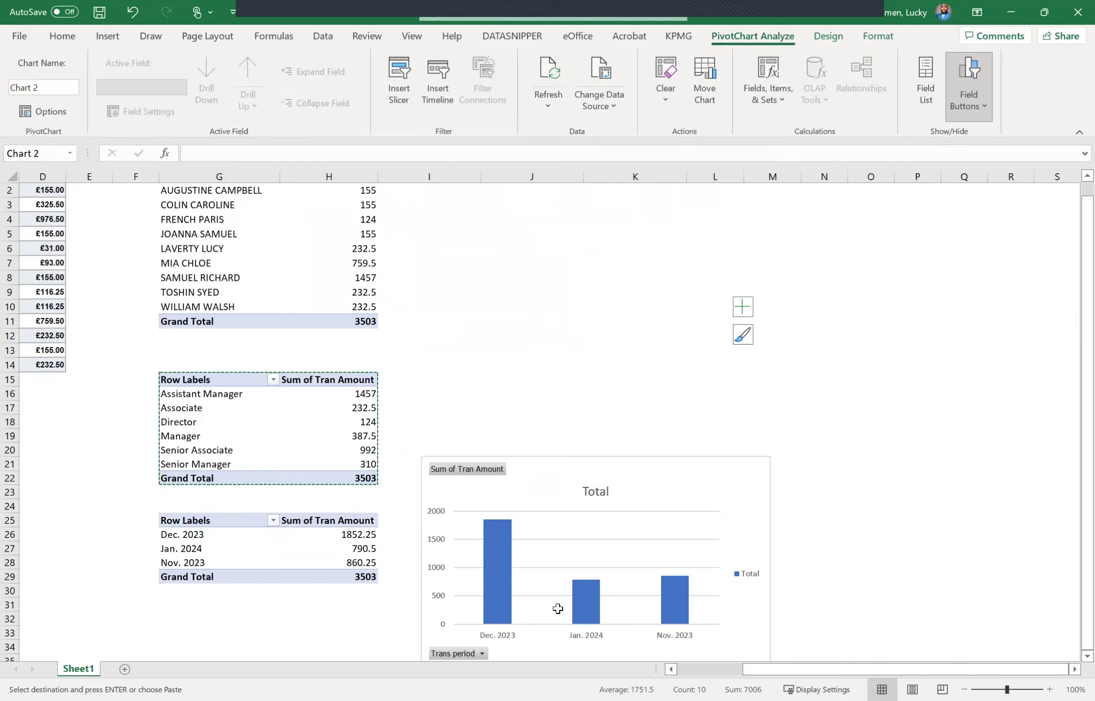
left_click_drag(558, 609, 528, 609)
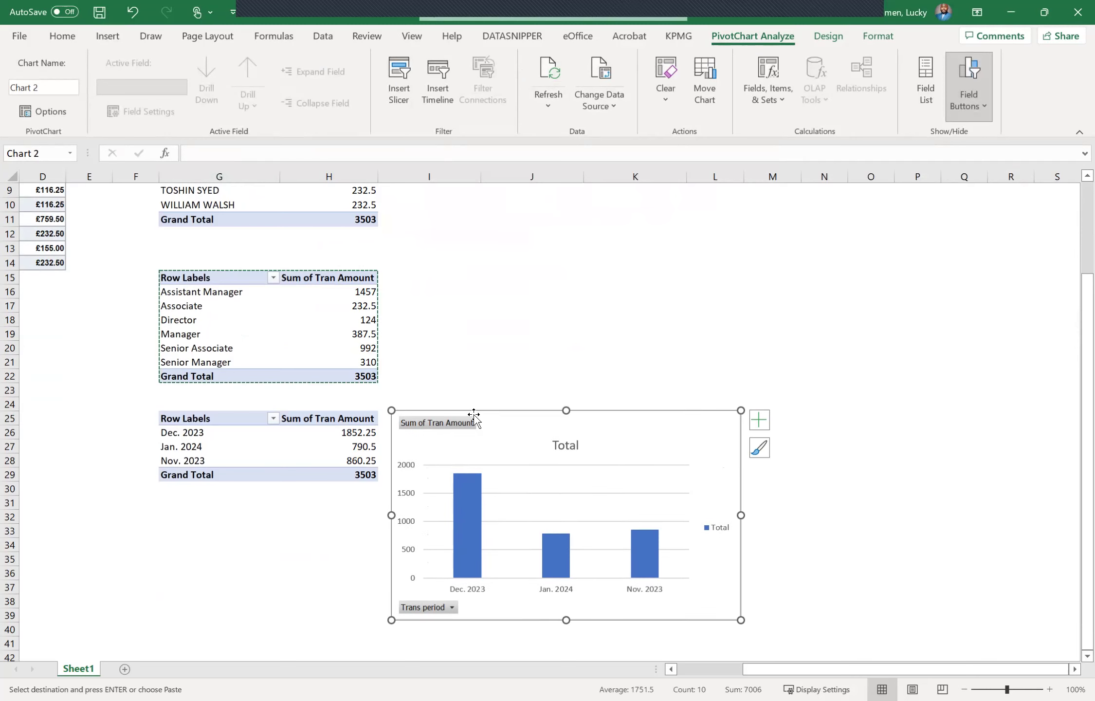
left_click(475, 360)
Insert a Clustered Bar chart from the Position pivot table in G15:H22 and place it beside that table, just above the column chart
left_click_drag(222, 282, 337, 379)
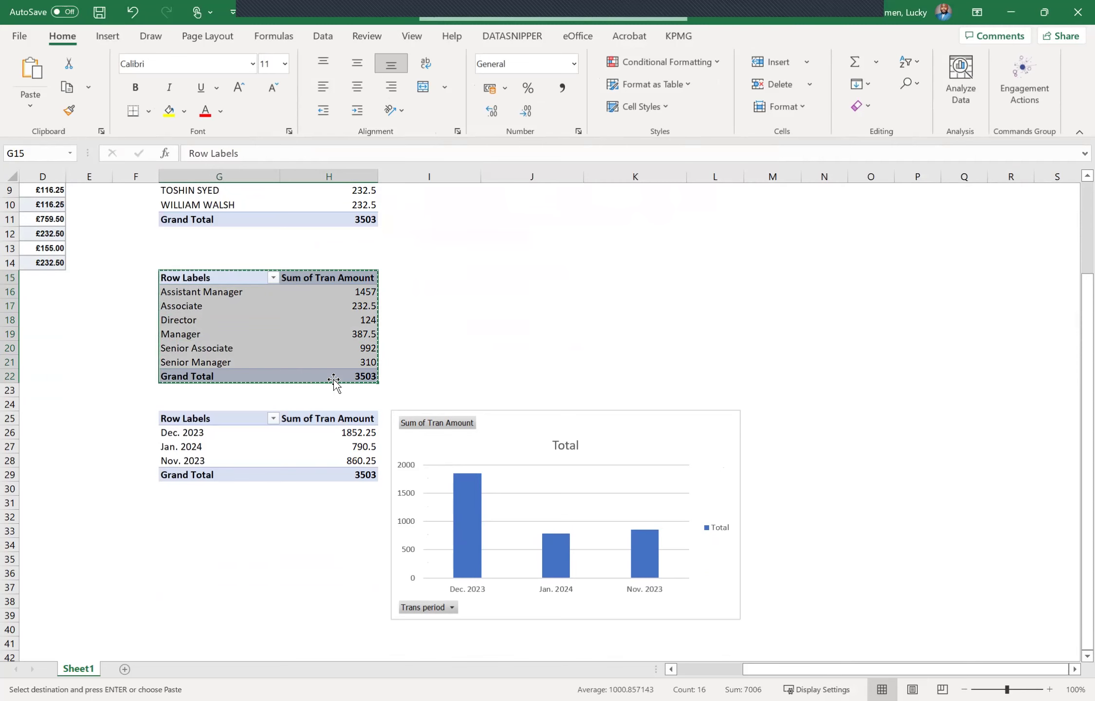
left_click(109, 37)
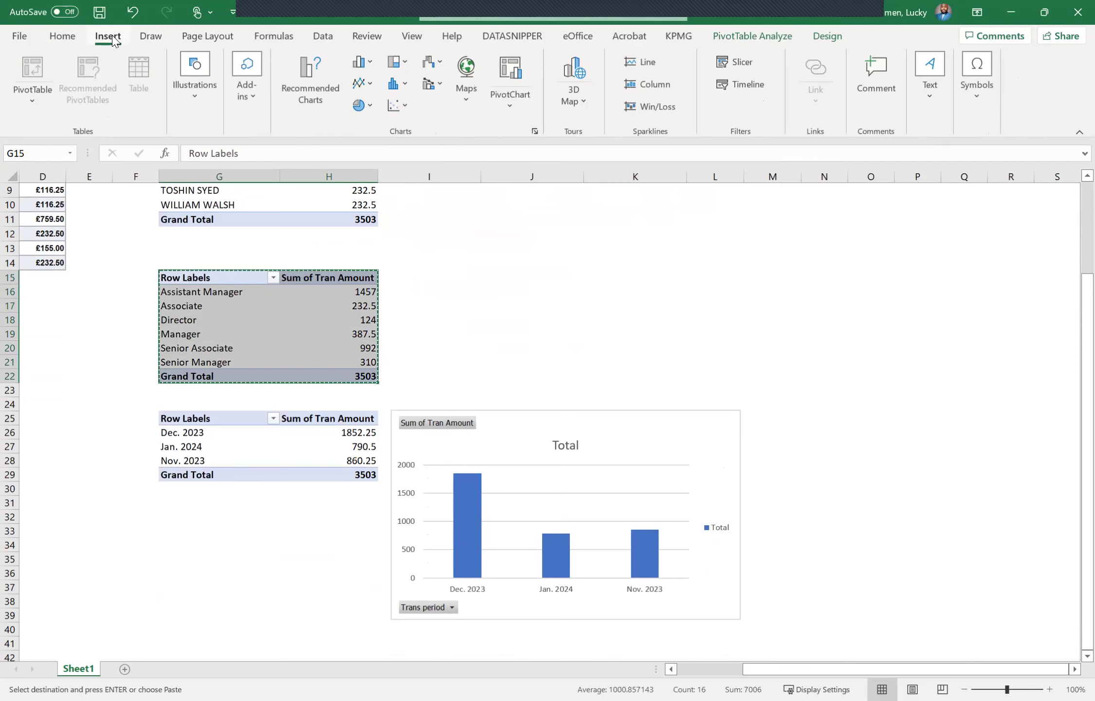
left_click(323, 93)
mouse_move(538, 397)
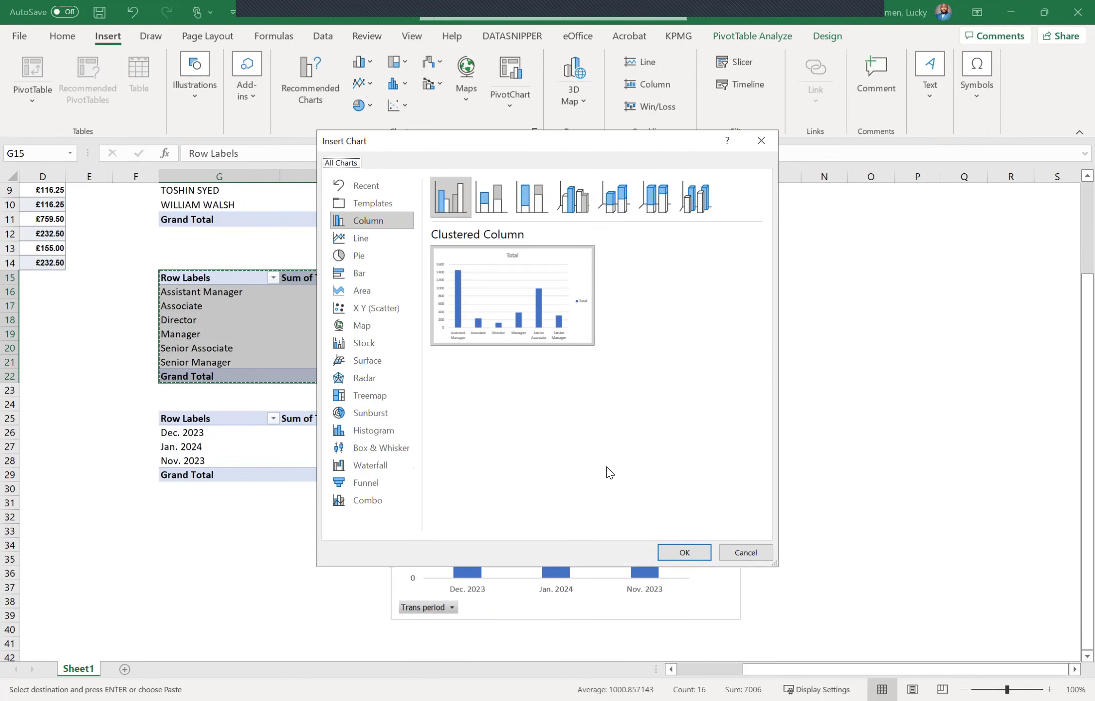
left_click(362, 276)
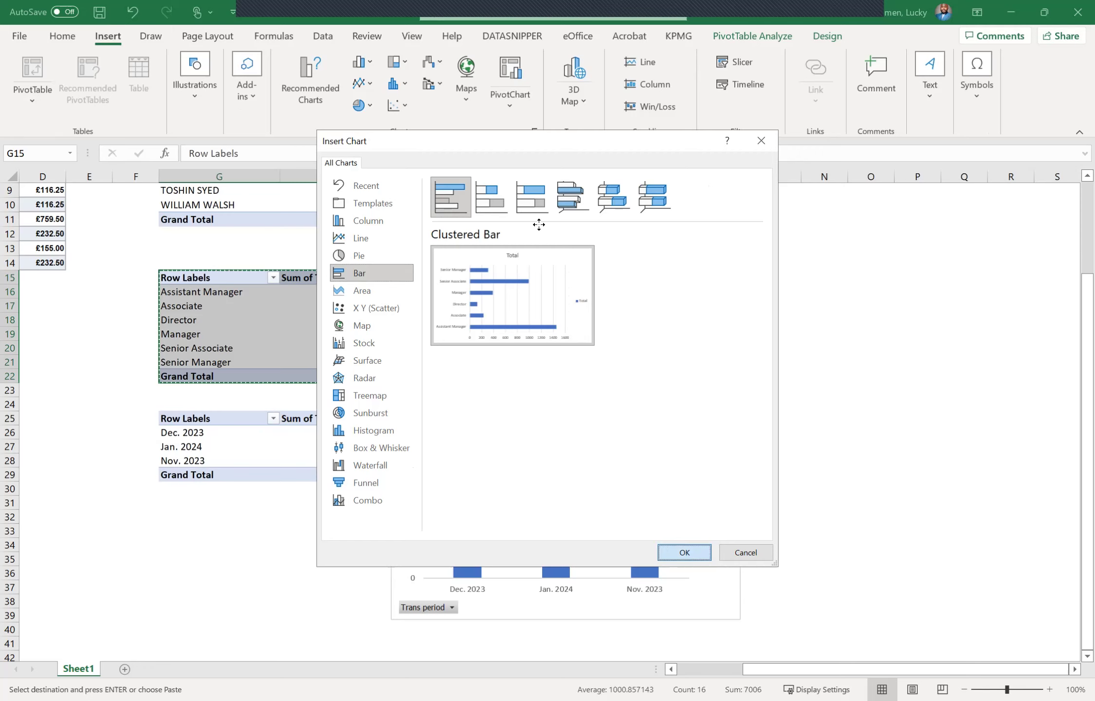
key("Return")
left_click_drag(518, 205, 517, 198)
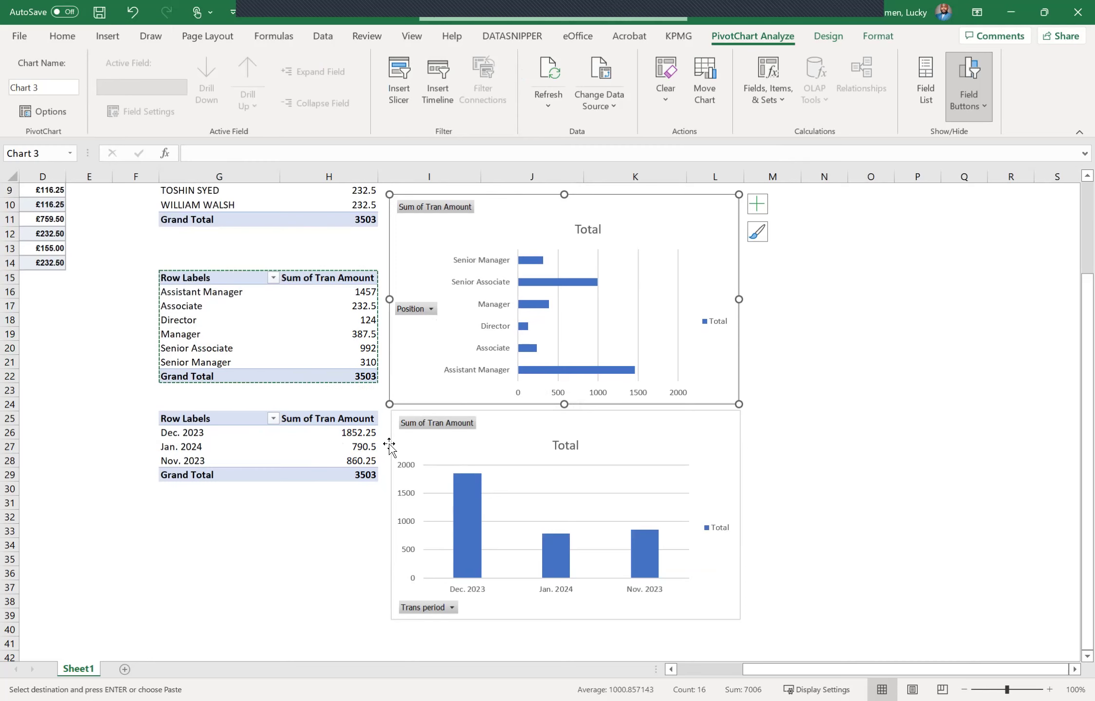
left_click(358, 494)
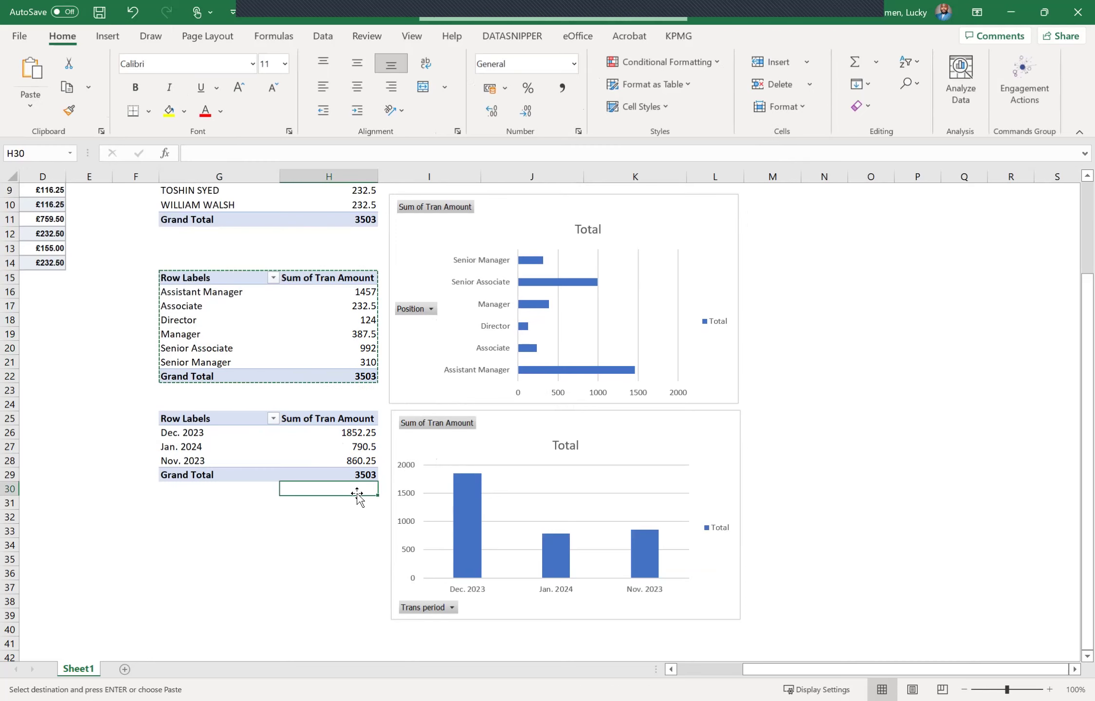